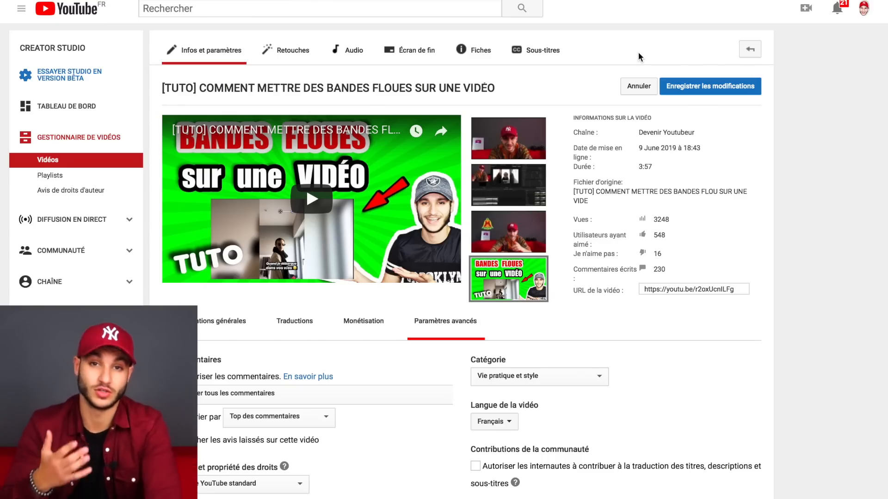
Open the video's enhancements editor (Retouches).
left_click(293, 51)
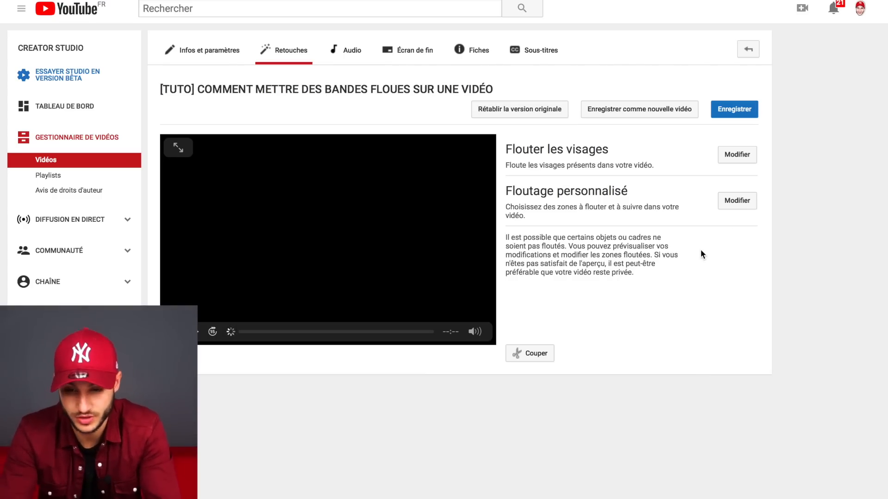
Try face blurring on the first detected face and preview the muted video up to about 0:57.
left_click(726, 162)
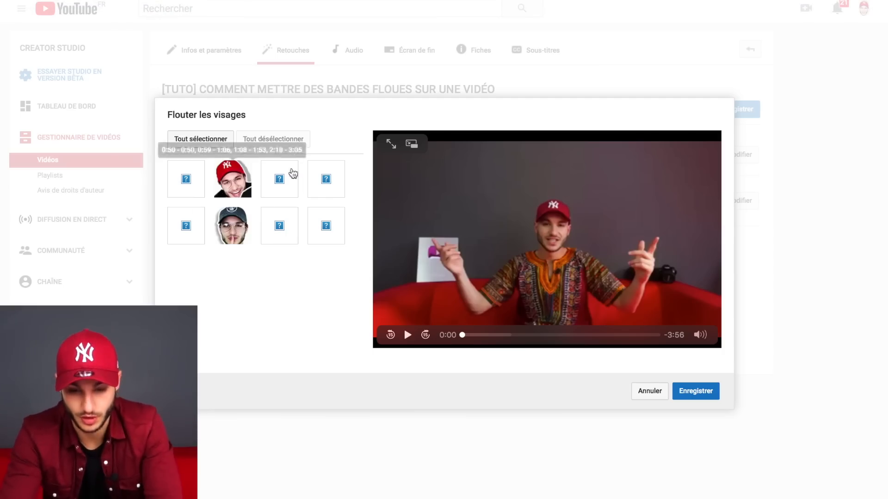
left_click(185, 185)
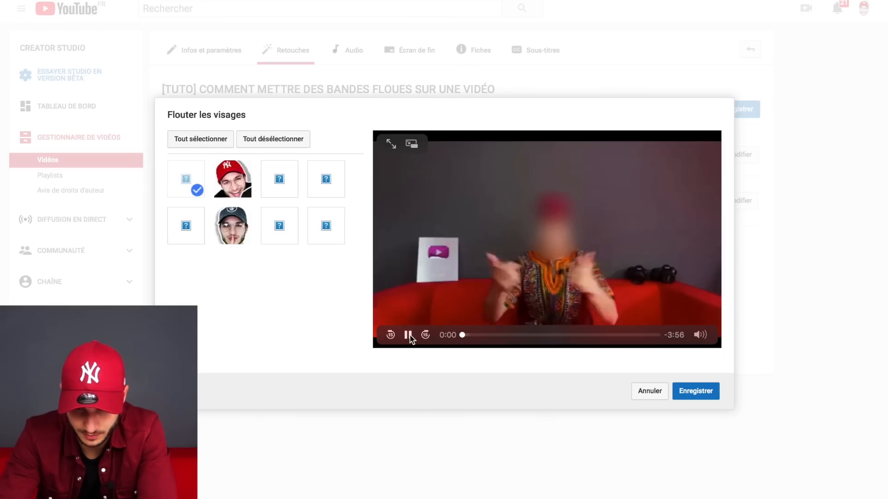
left_click(700, 334)
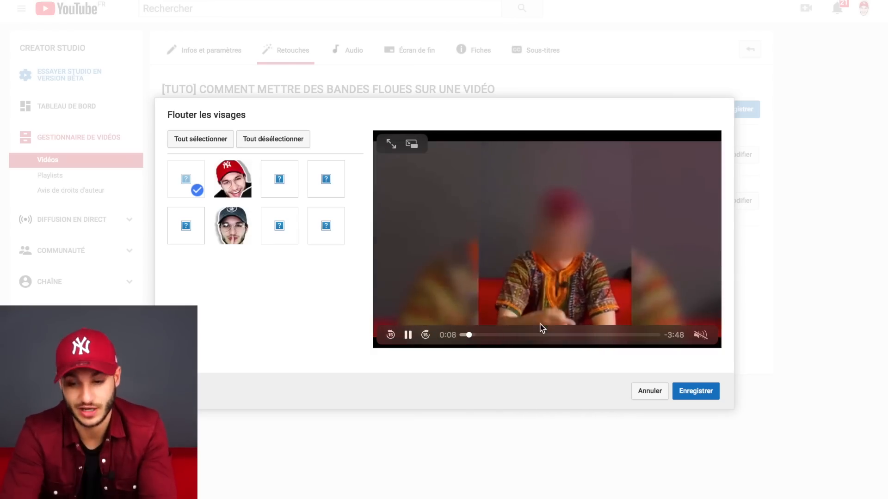
left_click_drag(468, 334, 509, 335)
left_click(408, 335)
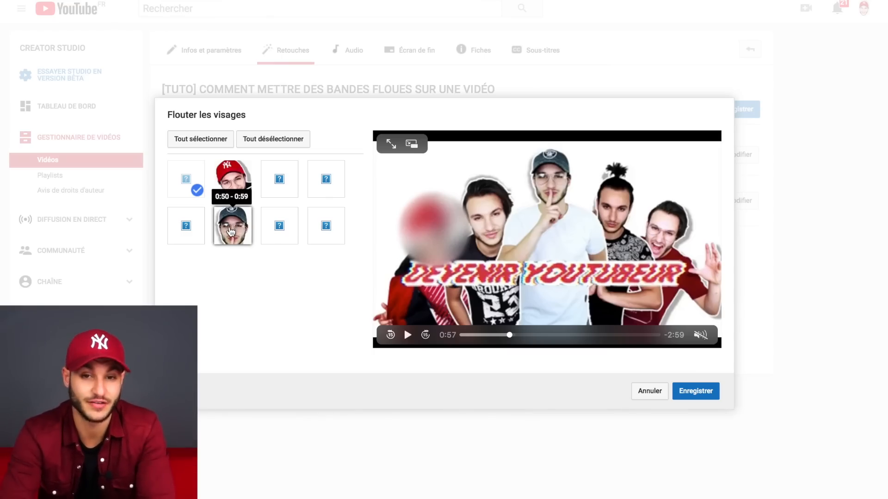
Also blur the detected face with the dark cap that appears from 0:50 to 0:59, and preview the result.
left_click(231, 232)
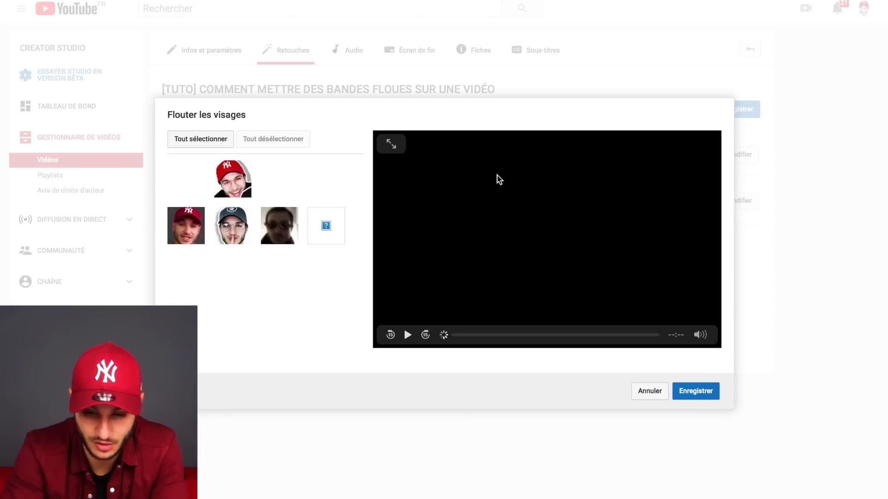
mouse_move(182, 231)
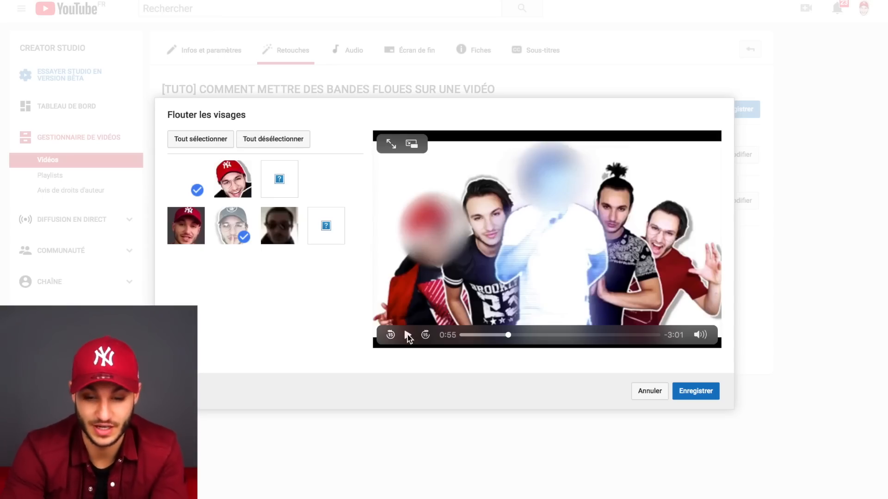
left_click(406, 332)
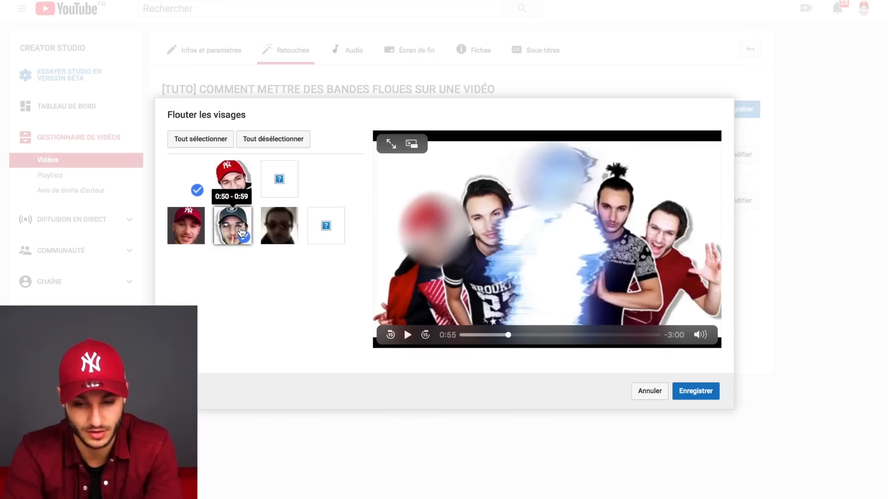
Deselect both blurred faces and cancel the face blurring.
left_click(240, 231)
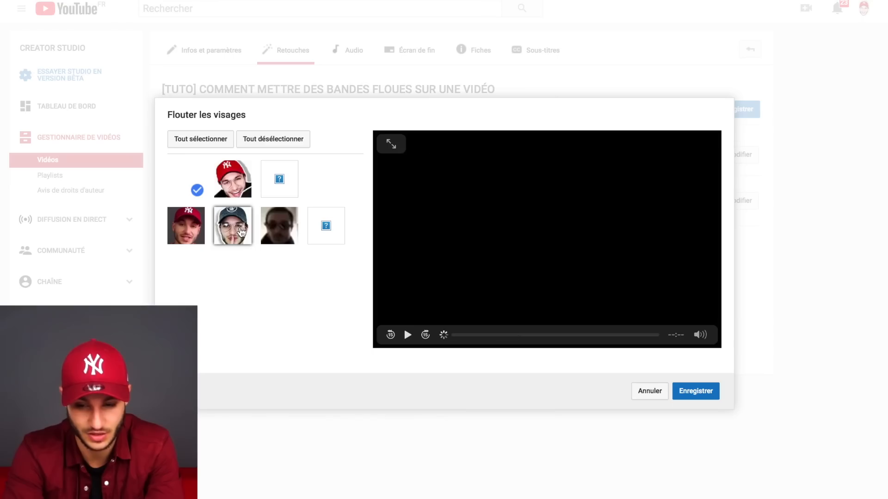
left_click(189, 191)
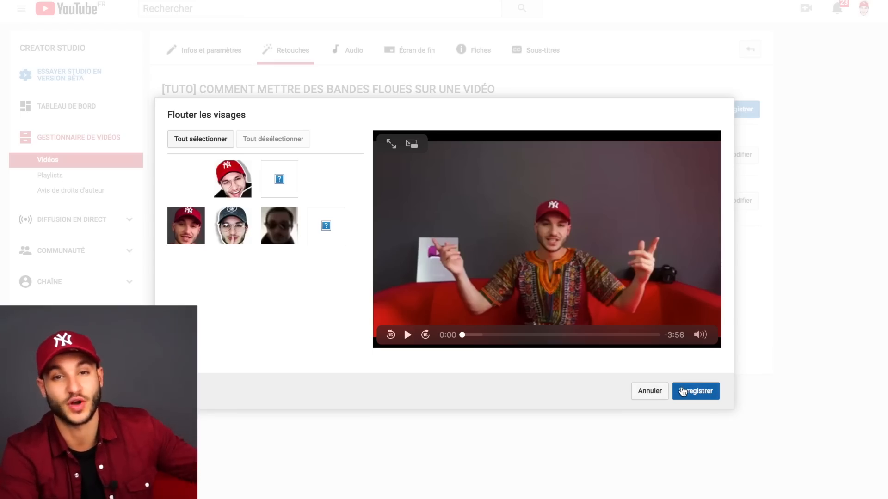
left_click(638, 393)
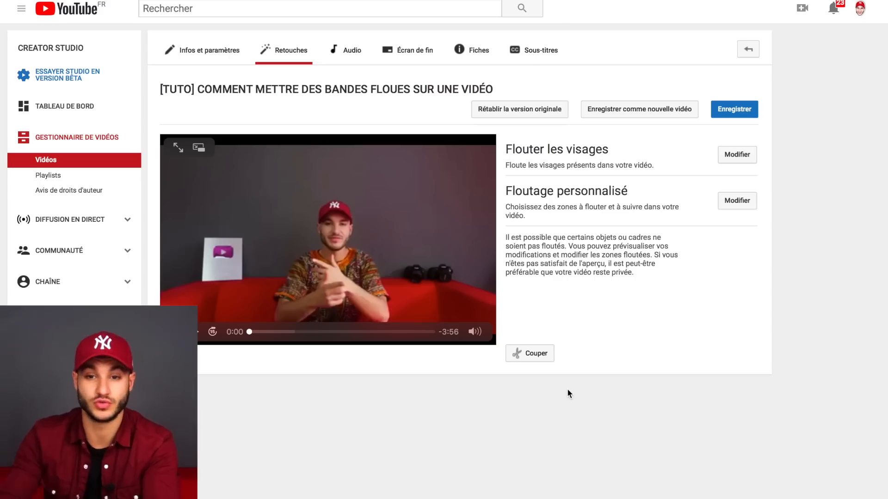
Start a custom blur and draw a rectangular blur area over the visible part of the name caption at about 0:01.
left_click(744, 204)
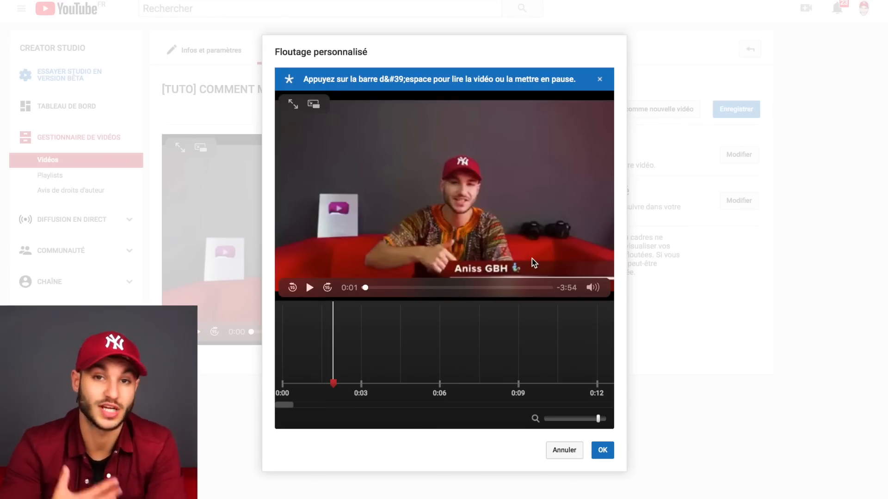
left_click_drag(332, 380, 310, 384)
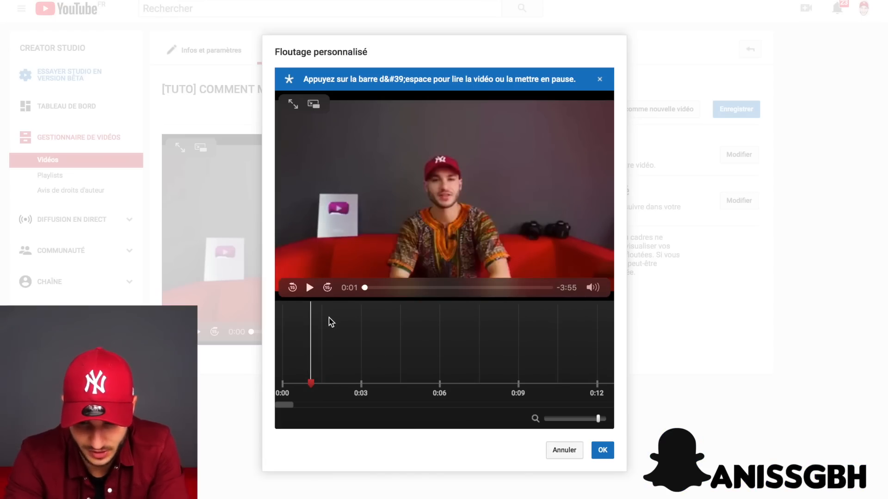
key("space")
key("space")
left_click(321, 354)
left_click_drag(326, 383, 318, 385)
left_click_drag(318, 385, 326, 385)
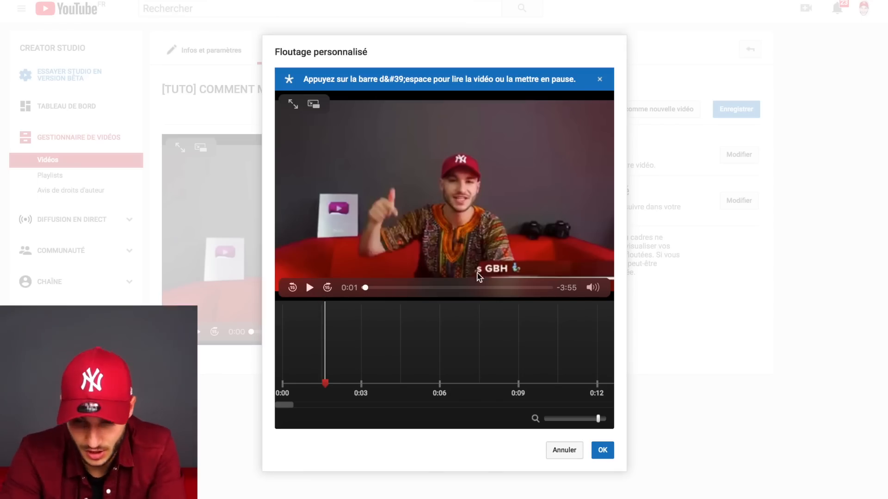
mouse_move(474, 260)
left_mouse_down()
mouse_move(494, 276)
mouse_move(525, 277)
left_mouse_up()
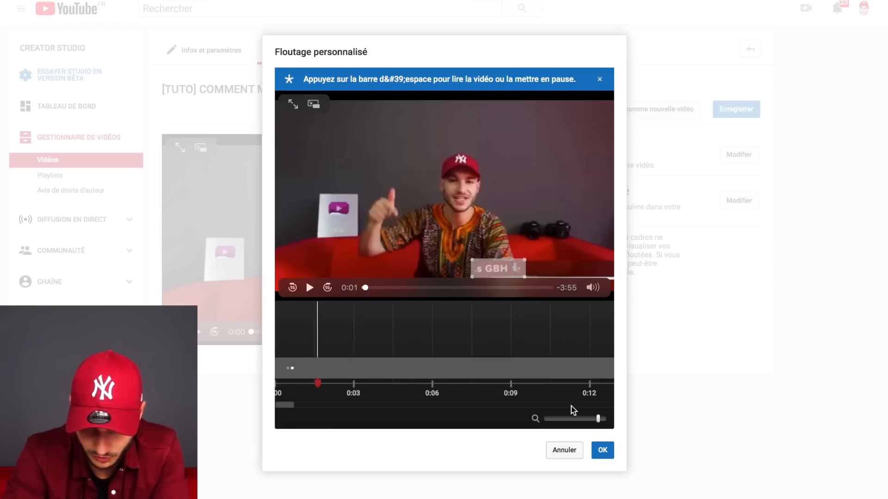
Shorten the custom blur so that it ends at about 0:03, where the name caption disappears.
left_click_drag(599, 423, 595, 422)
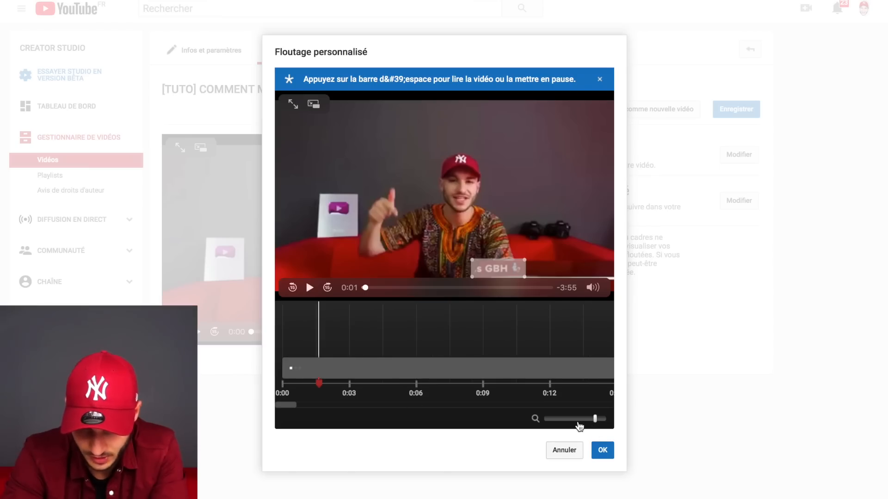
left_click(561, 420)
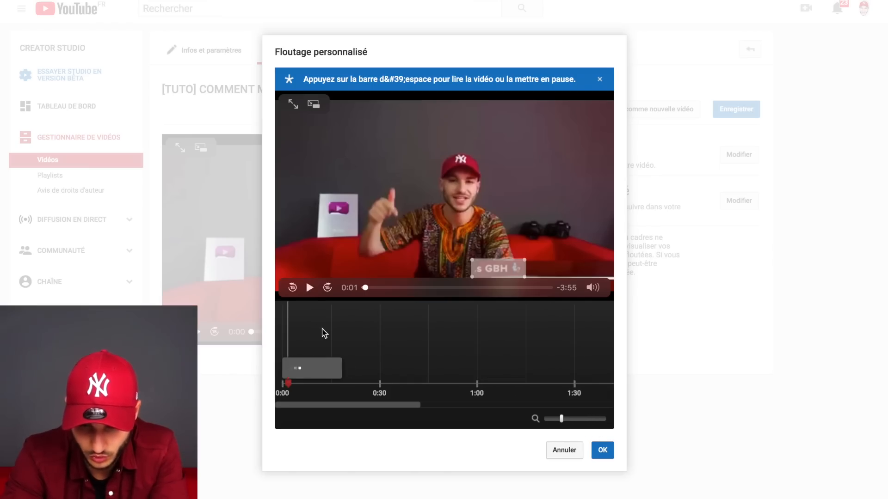
left_click_drag(561, 419, 601, 421)
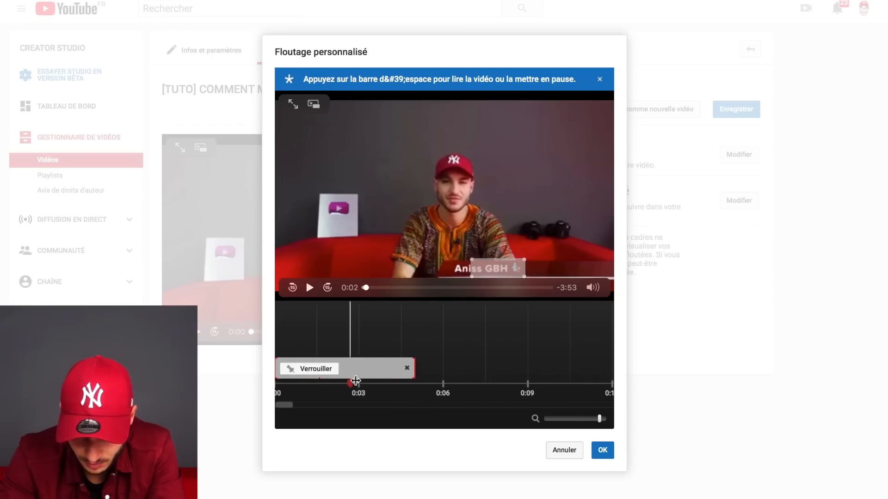
left_click_drag(352, 387, 399, 383)
left_click_drag(399, 340, 356, 339)
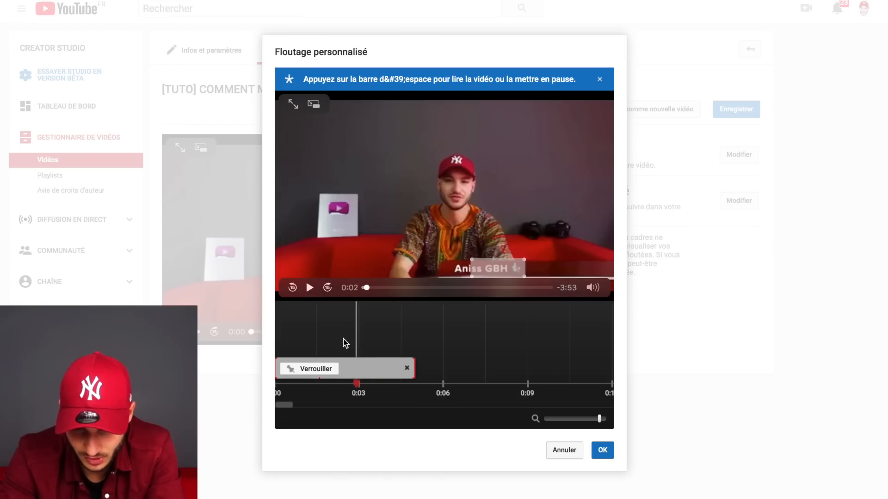
left_click(309, 287)
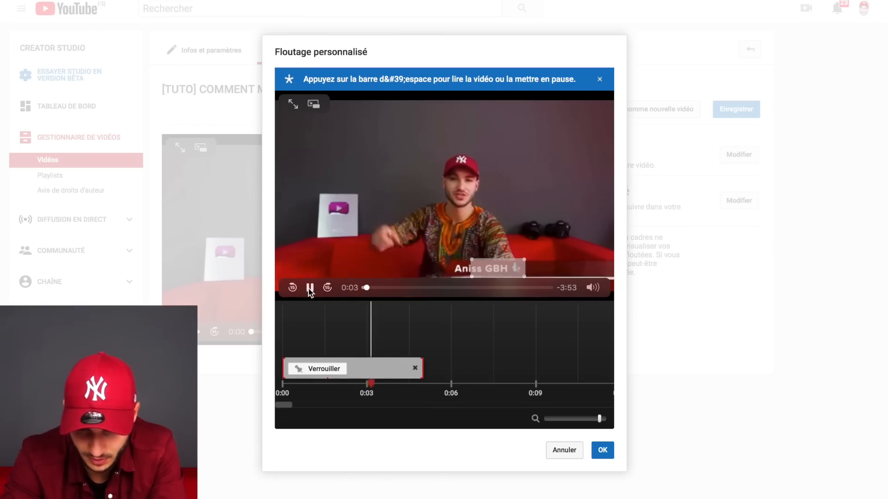
left_click(309, 288)
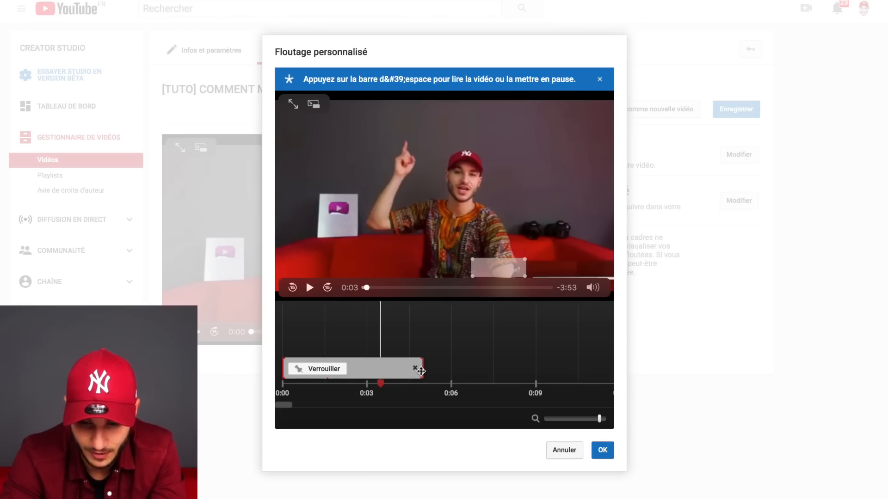
left_click_drag(424, 367, 380, 365)
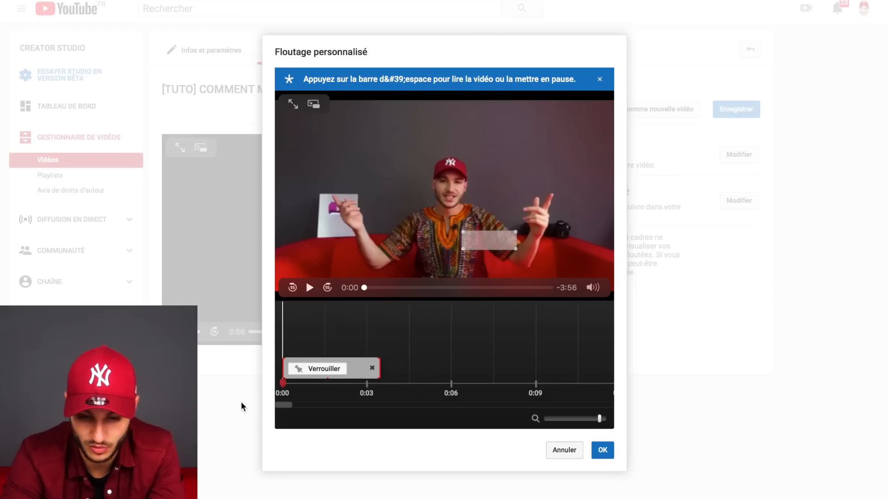
Trim the start of the custom blur to about 0:01, where the name caption begins to appear.
key("space")
key("space")
key("space")
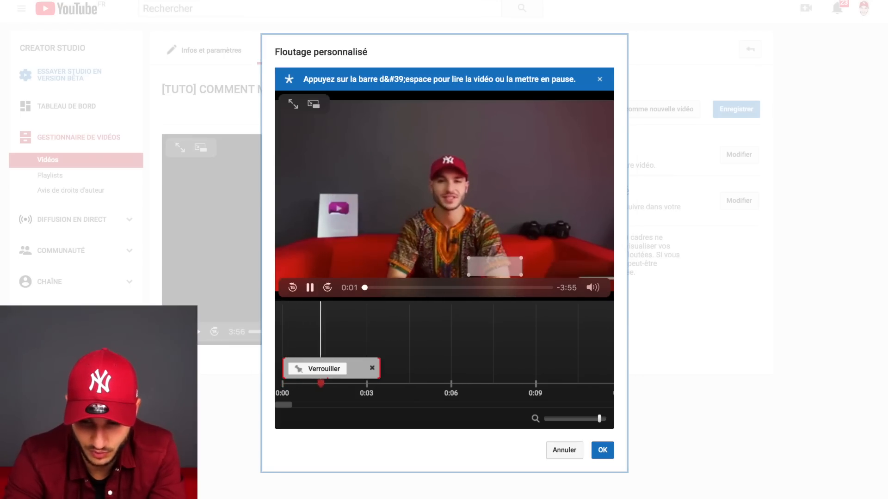
key("space")
key("space")
key("space")
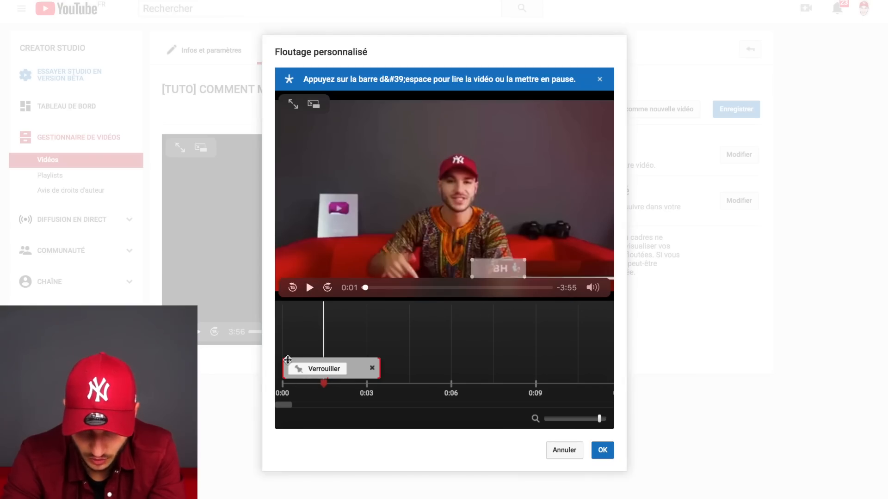
left_click_drag(283, 363, 323, 363)
Check the trimmed blur from the video's start and extend its area to cover the whole name caption.
left_click_drag(323, 314, 211, 309)
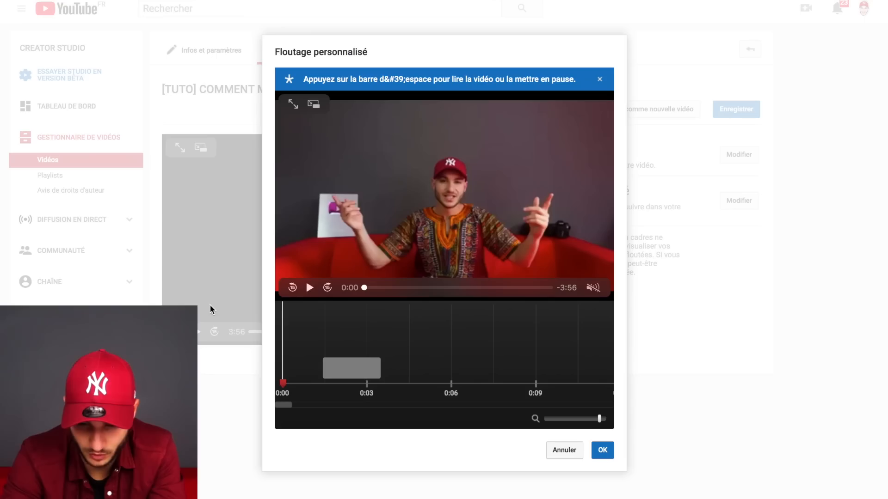
left_click(310, 288)
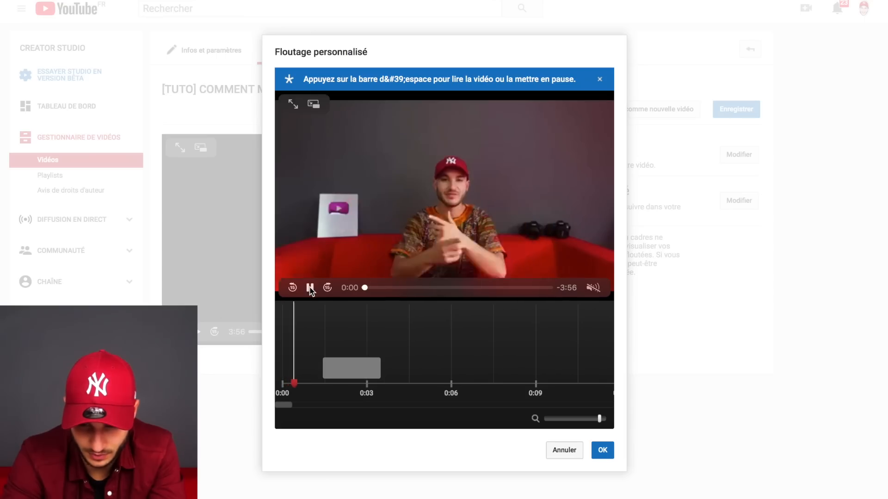
left_click(309, 289)
left_click(334, 306)
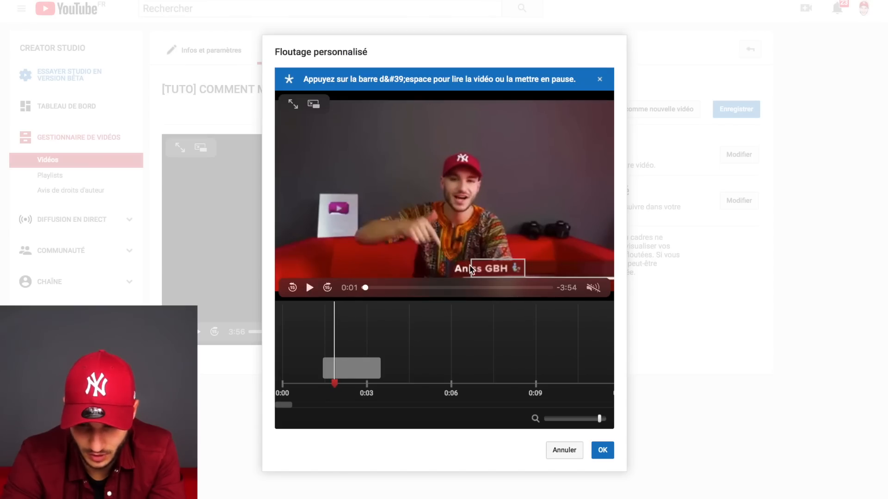
left_click(472, 267)
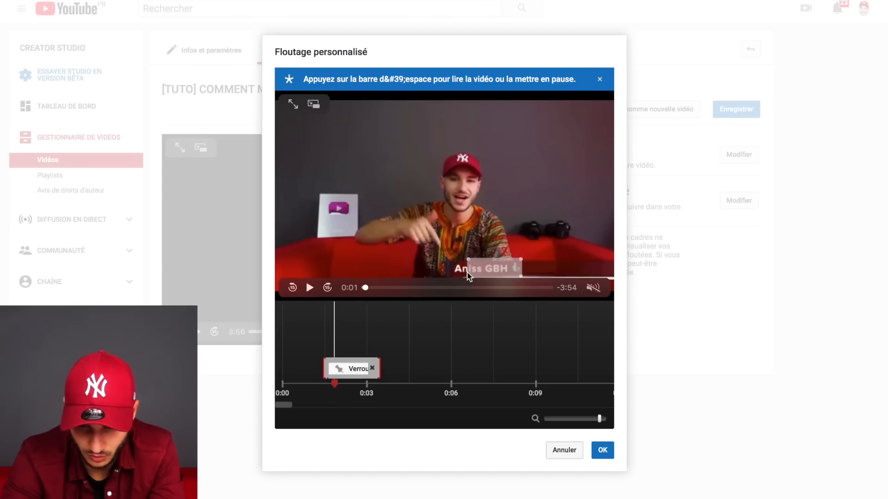
Replay and scrub the first four seconds to examine the blur's timing and coverage over the name caption.
left_click_drag(333, 306, 295, 306)
left_click(310, 286)
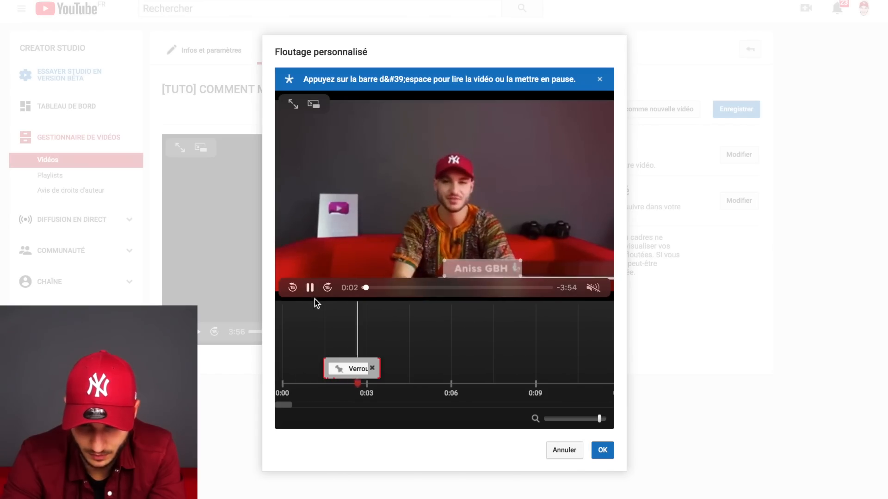
left_click(310, 307)
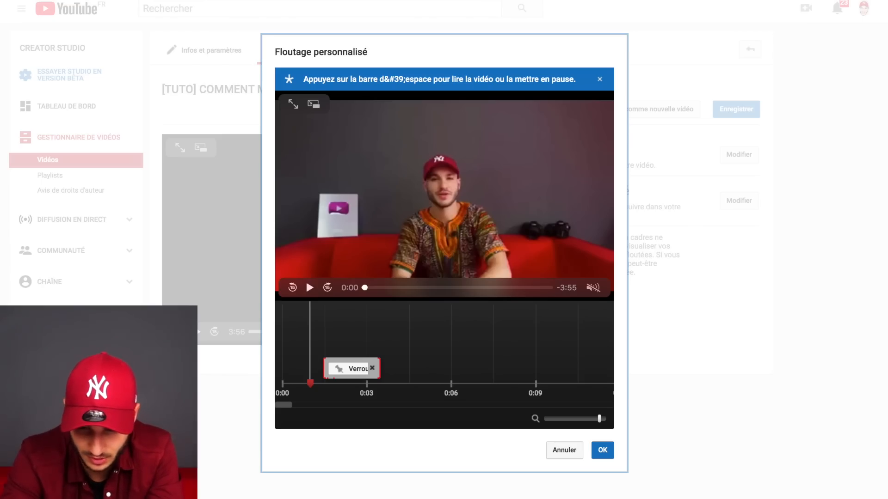
key("space")
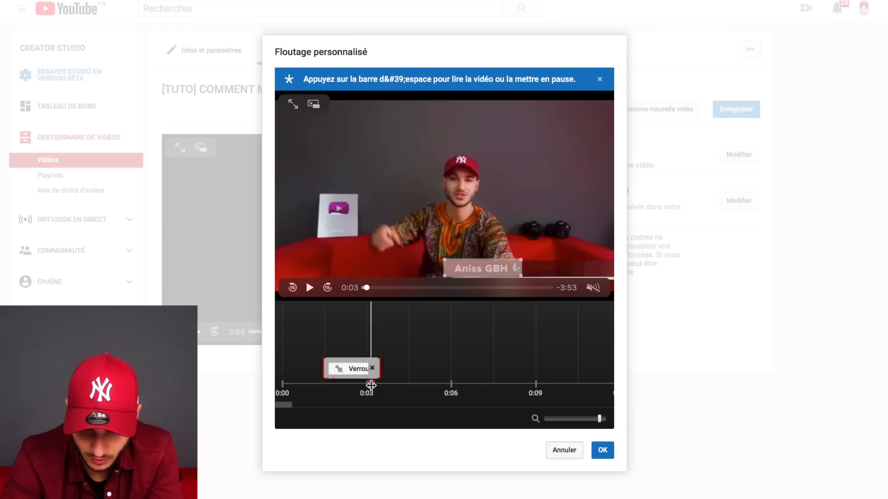
left_click_drag(371, 386, 332, 387)
left_click_drag(600, 422, 609, 422)
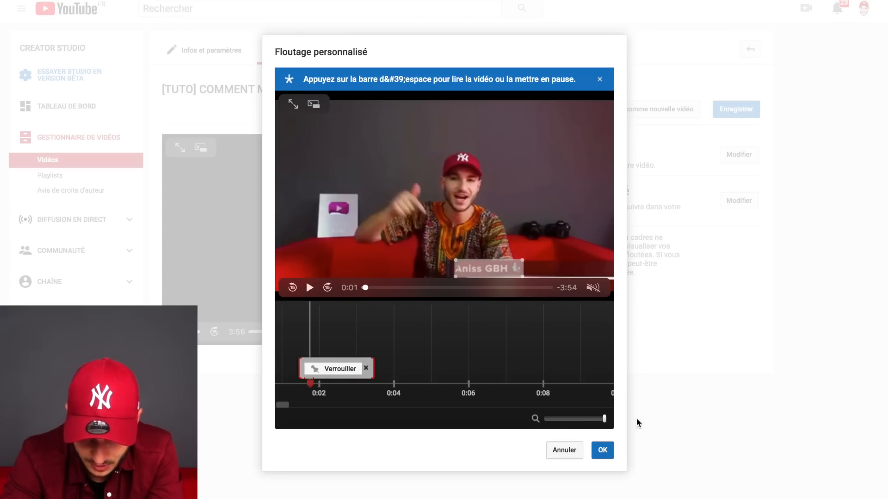
mouse_move(310, 386)
left_mouse_down()
mouse_move(302, 387)
mouse_move(381, 386)
left_mouse_up()
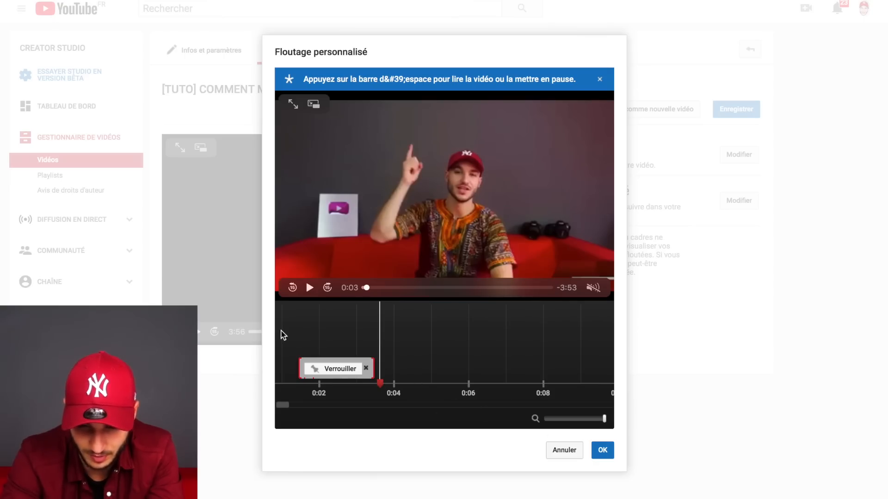
left_click(309, 288)
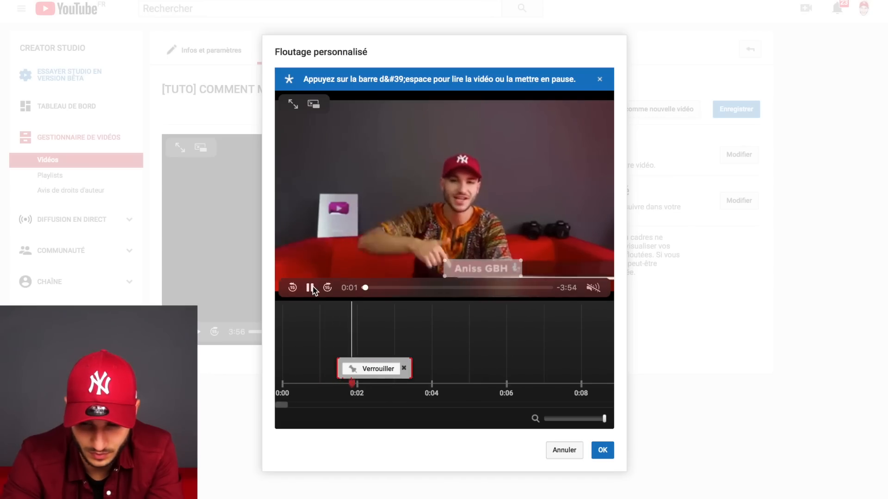
left_click(298, 320)
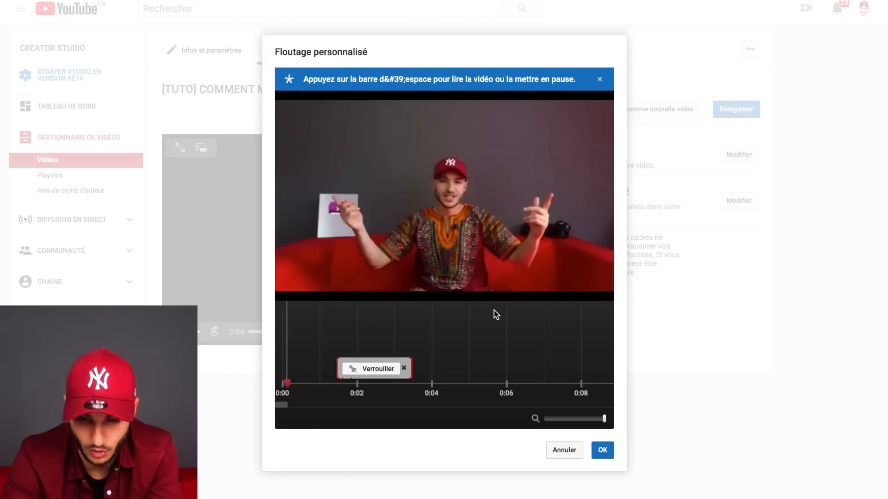
Apply the custom blur and play the edited video's preview.
left_click(604, 451)
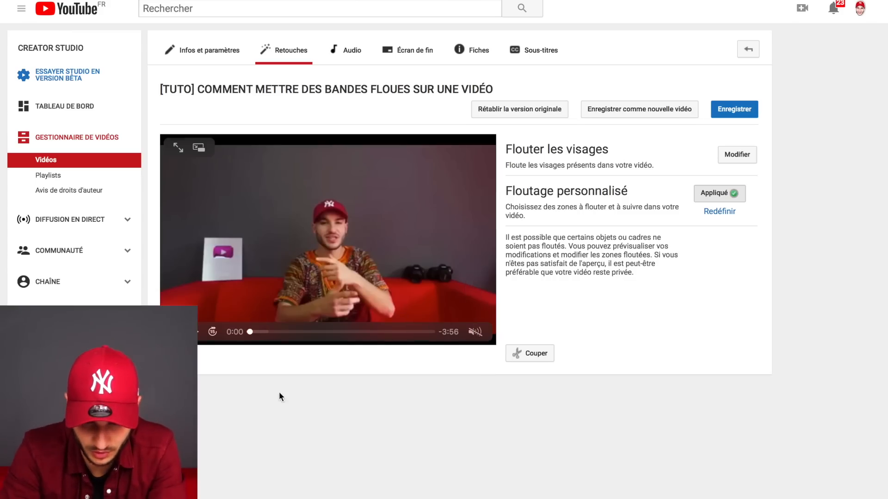
left_click(197, 332)
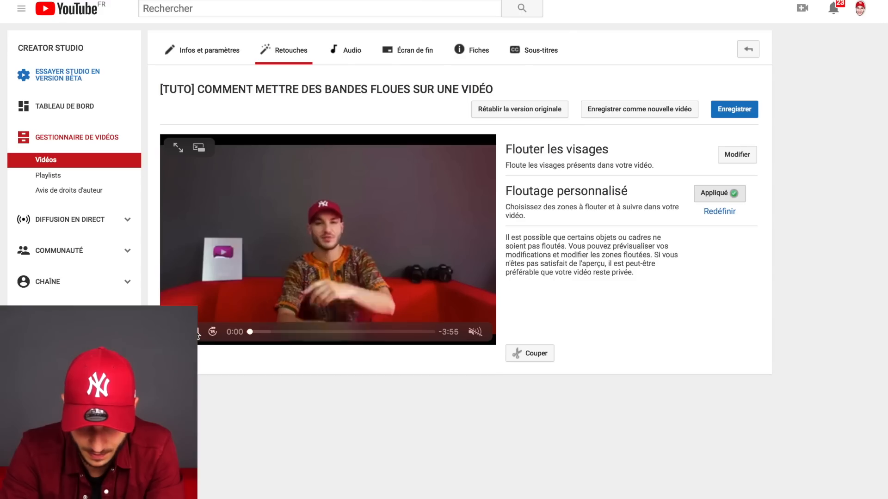